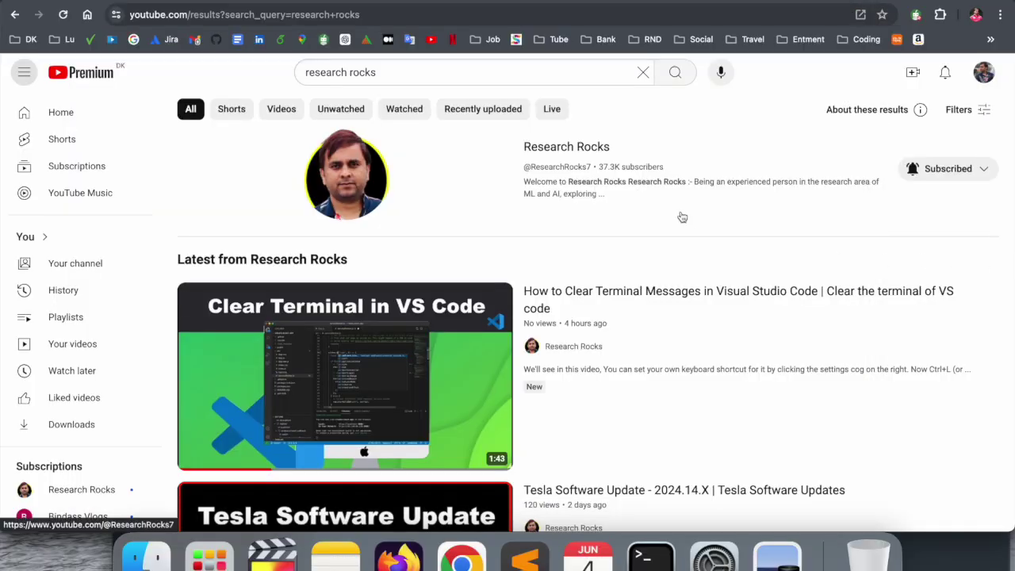
Open the Research Rocks channel home page from the 'research rocks' YouTube search results.
click(583, 148)
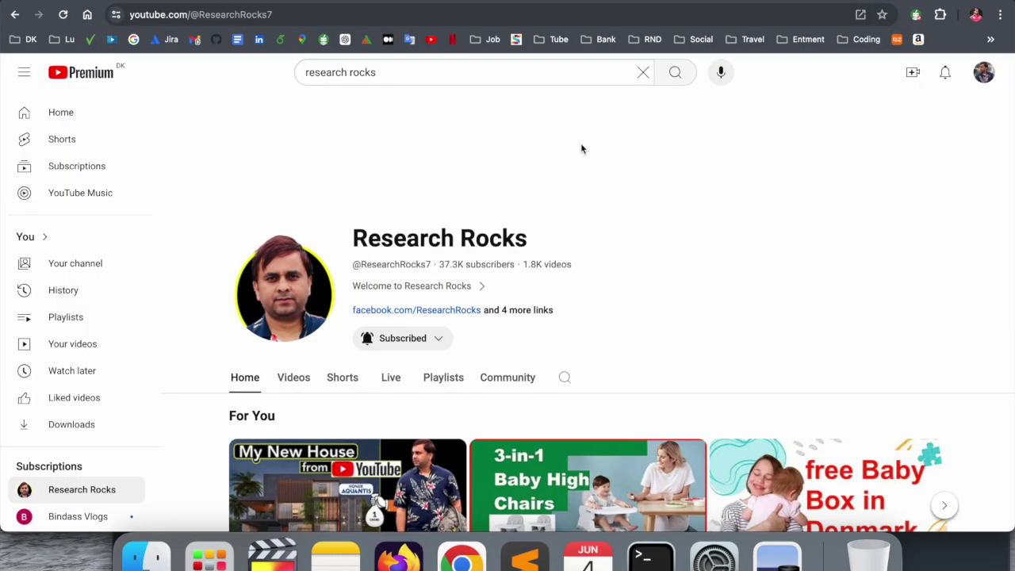
Load the ChatGPT new-chat page in a new browser tab using the bookmark.
key(super+t)
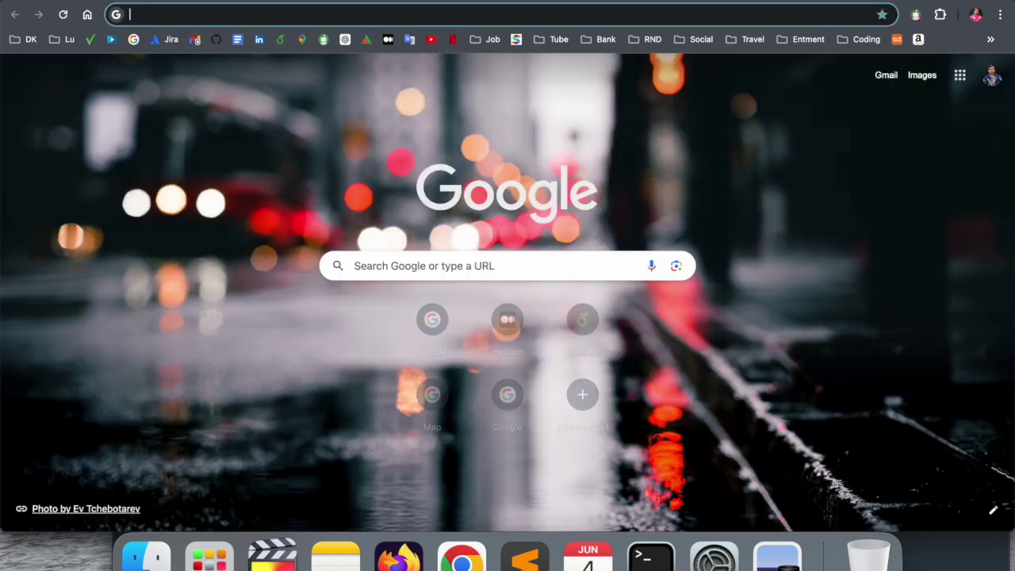
click(351, 48)
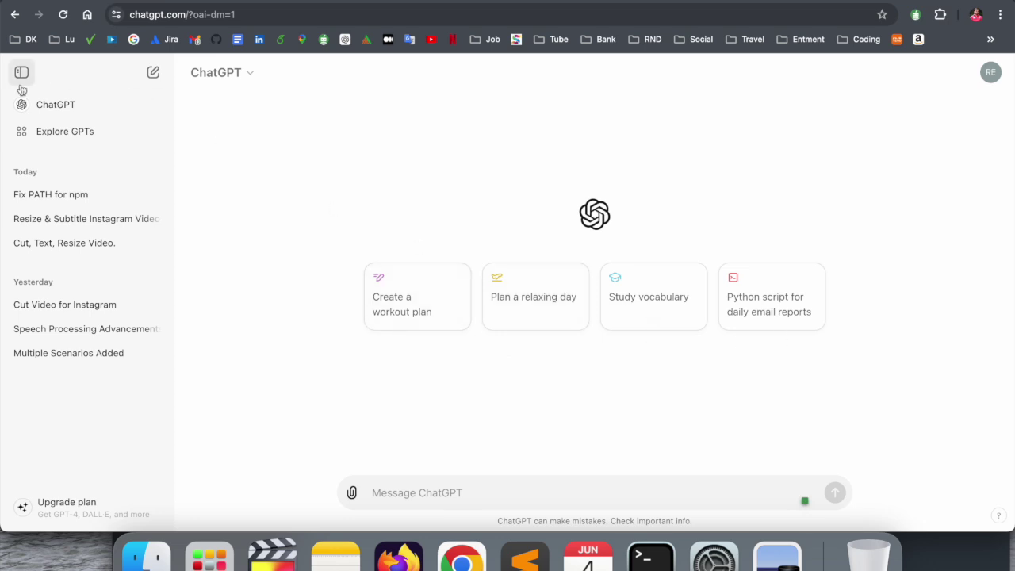
Browse Explore GPTs to the Writing category and view the Write For Me GPT's details card.
click(66, 142)
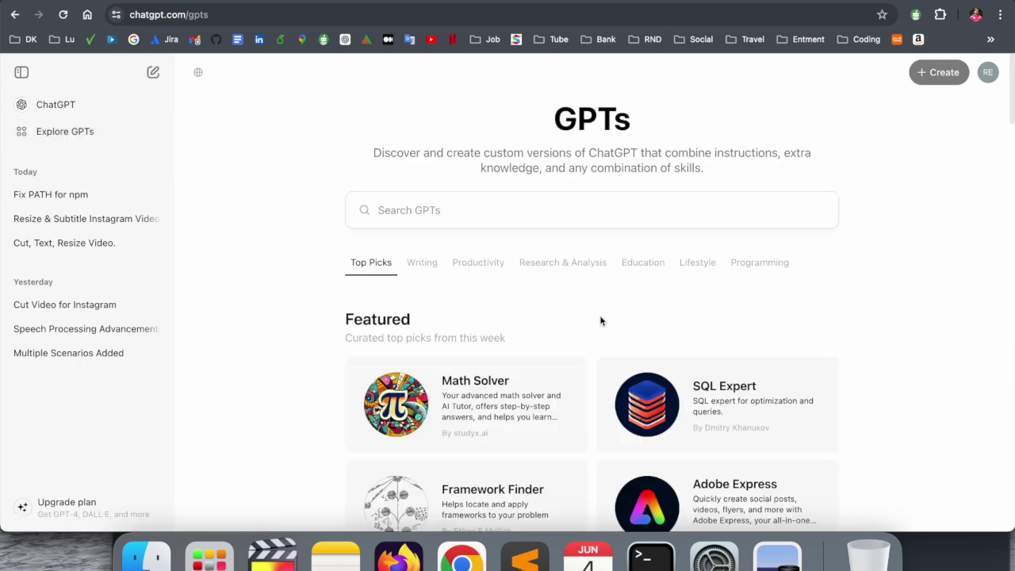
scroll(601, 321, down, 1)
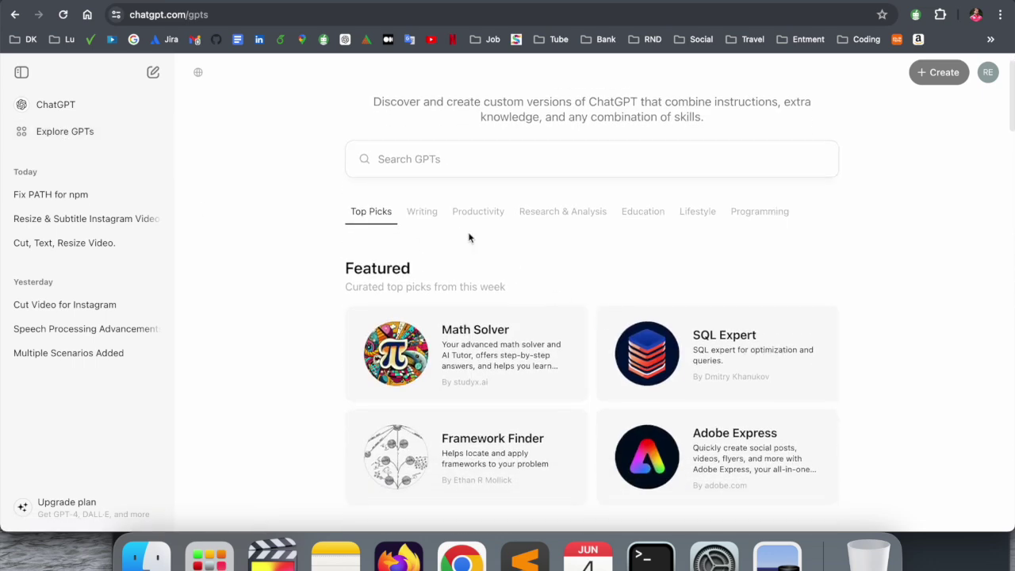
scroll(460, 301, down, 5)
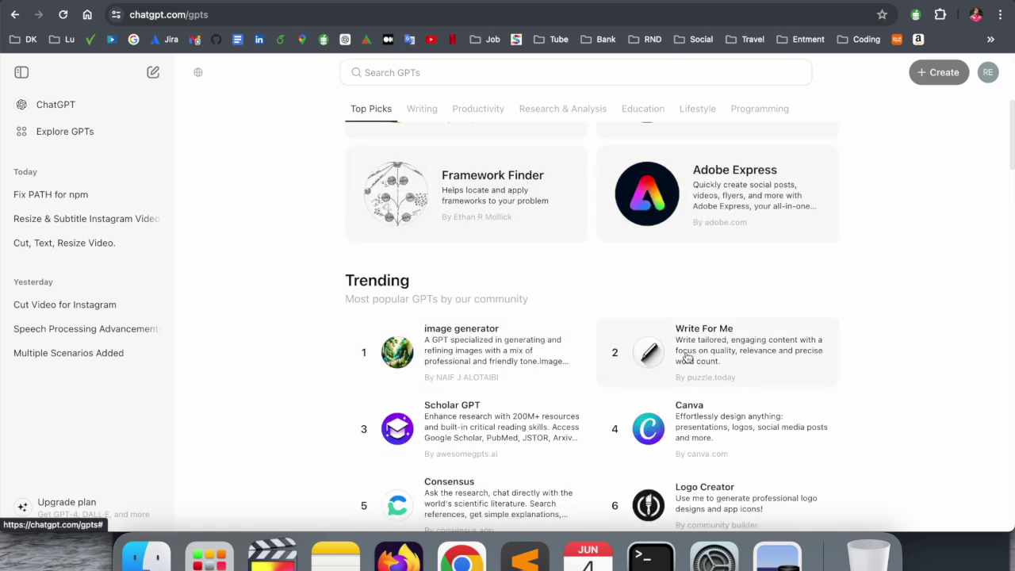
scroll(689, 357, down, 2)
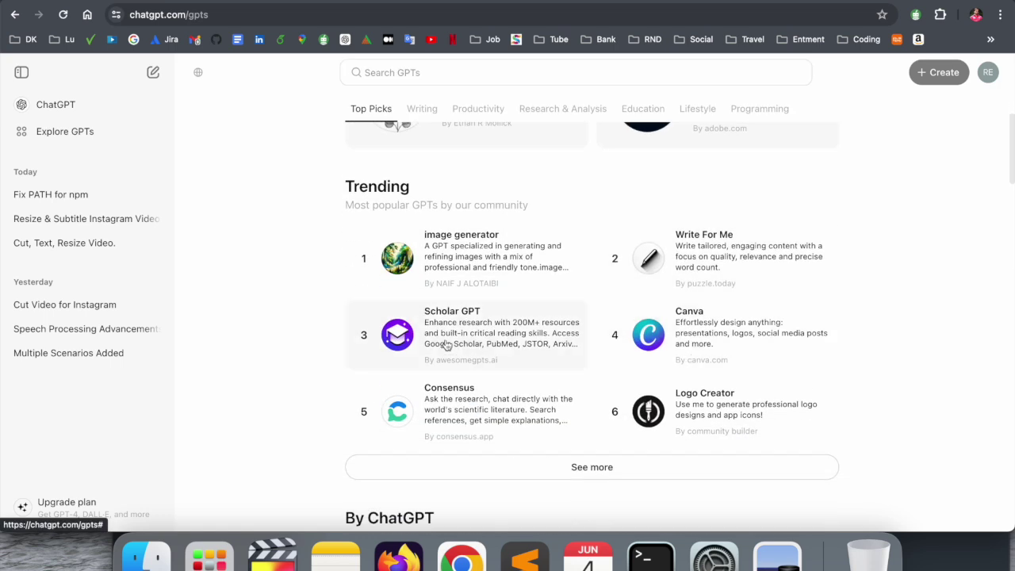
scroll(576, 417, up, 6)
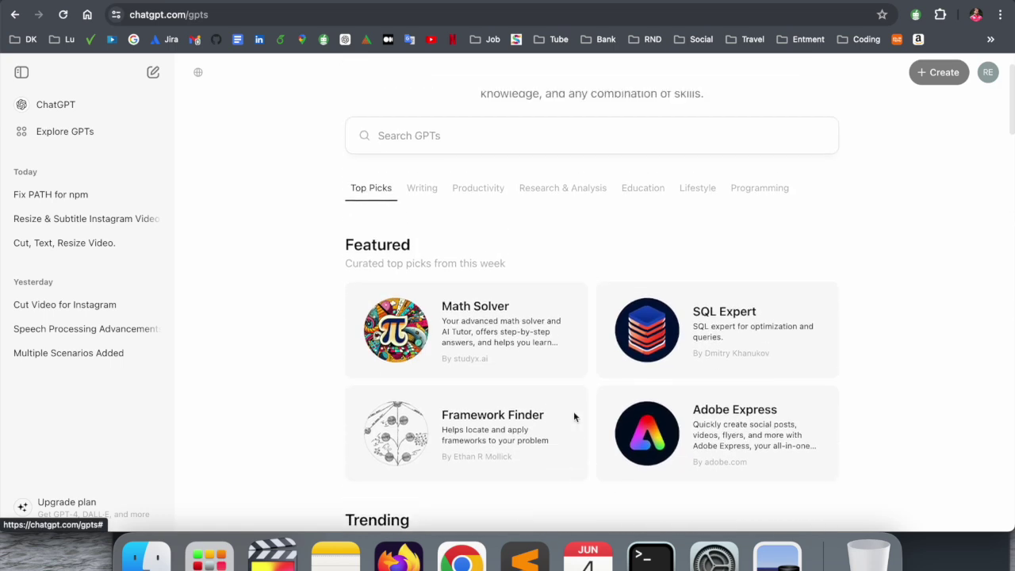
click(429, 271)
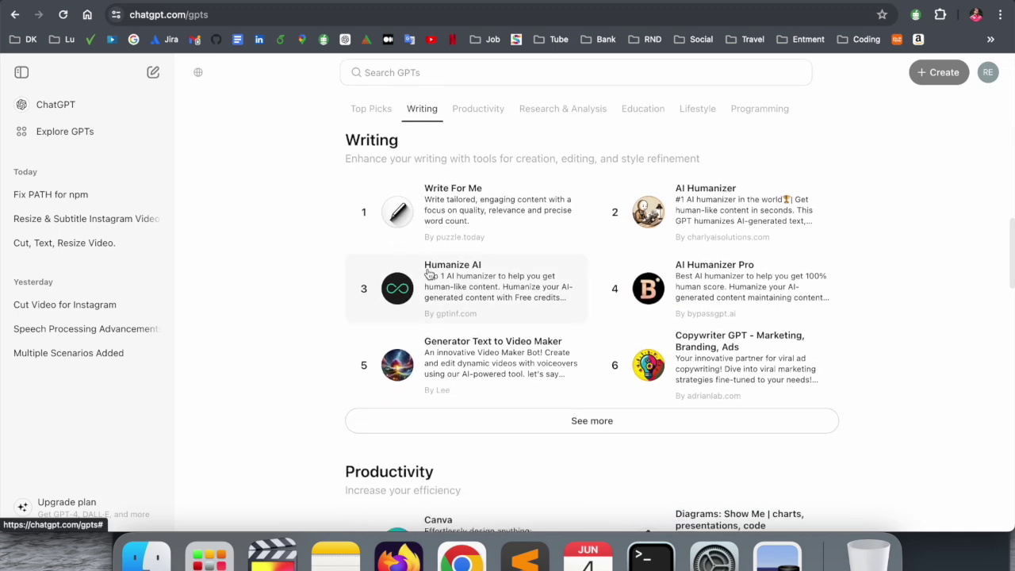
click(462, 211)
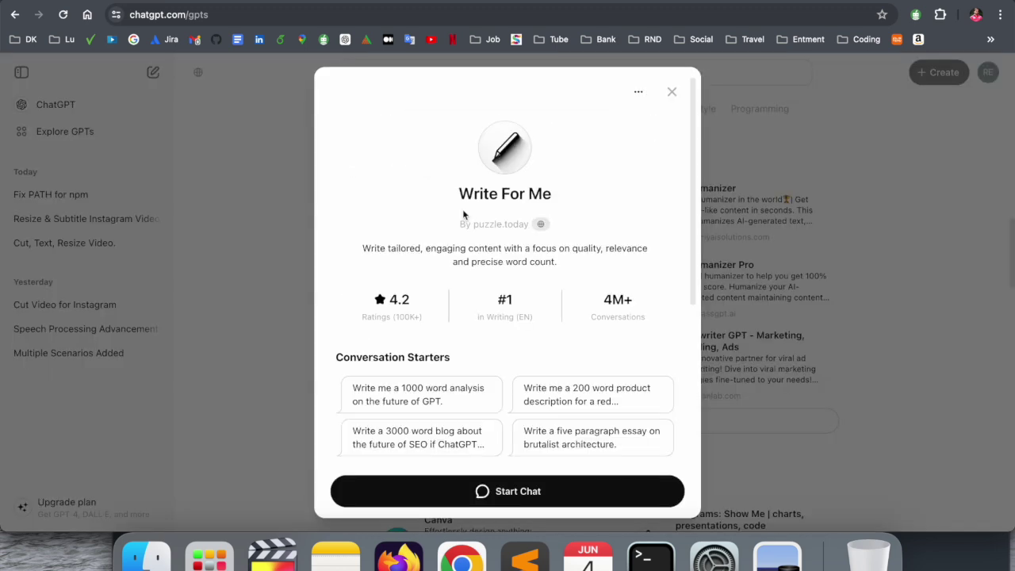
Start a Write For Me chat, reopening it from the store's Writing category to begin again.
click(532, 493)
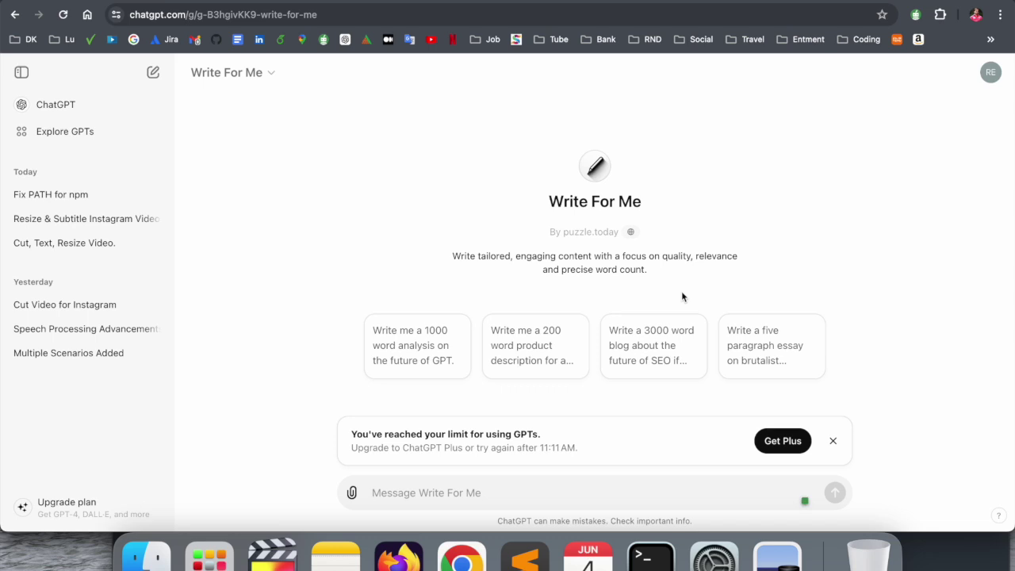
click(72, 113)
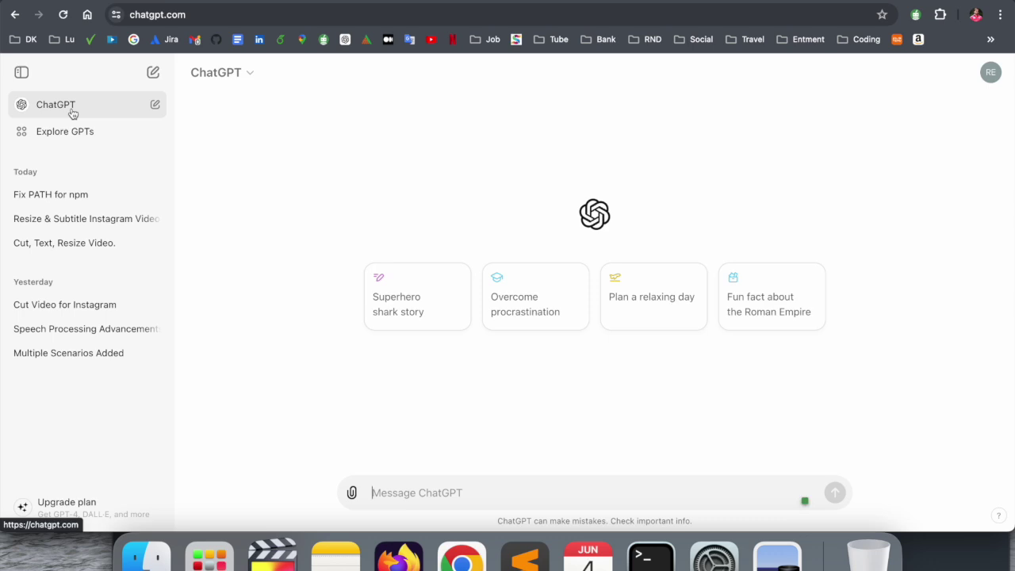
click(60, 139)
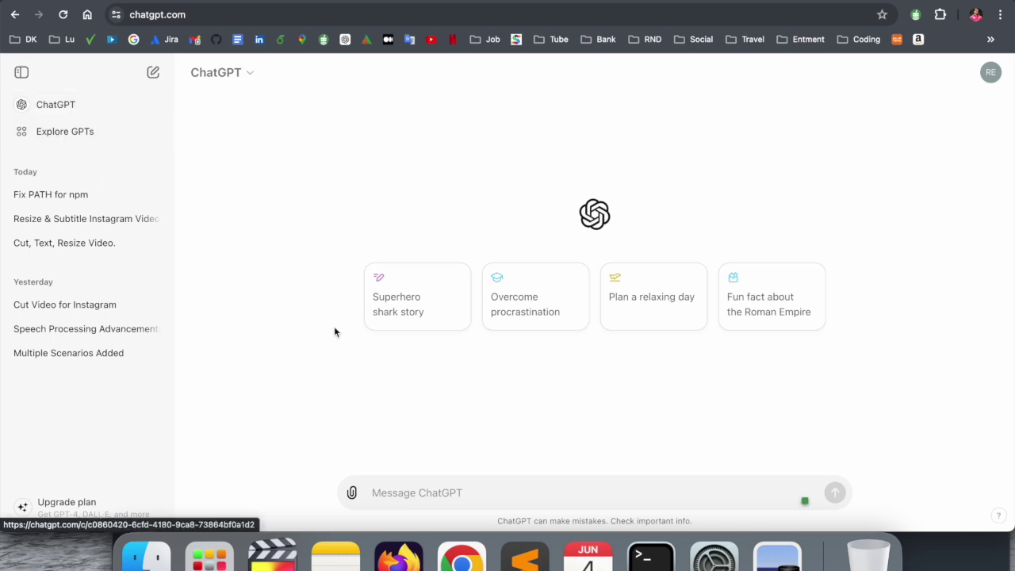
click(422, 263)
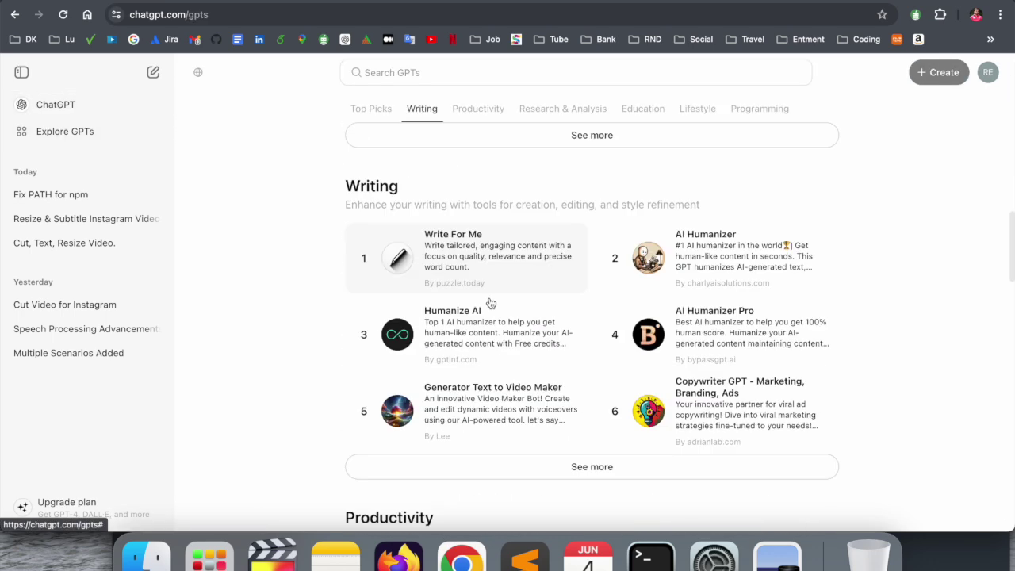
click(487, 300)
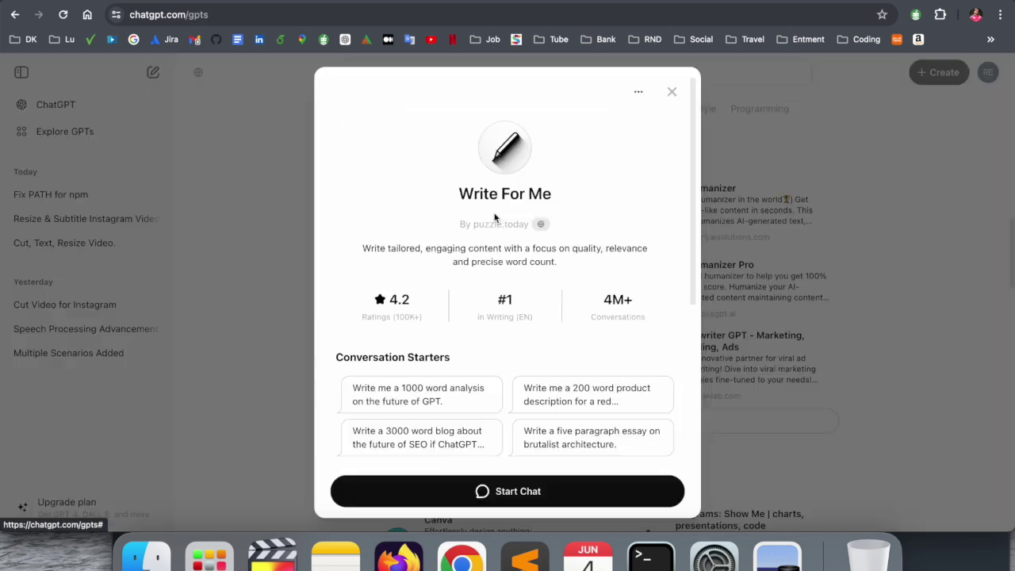
click(498, 490)
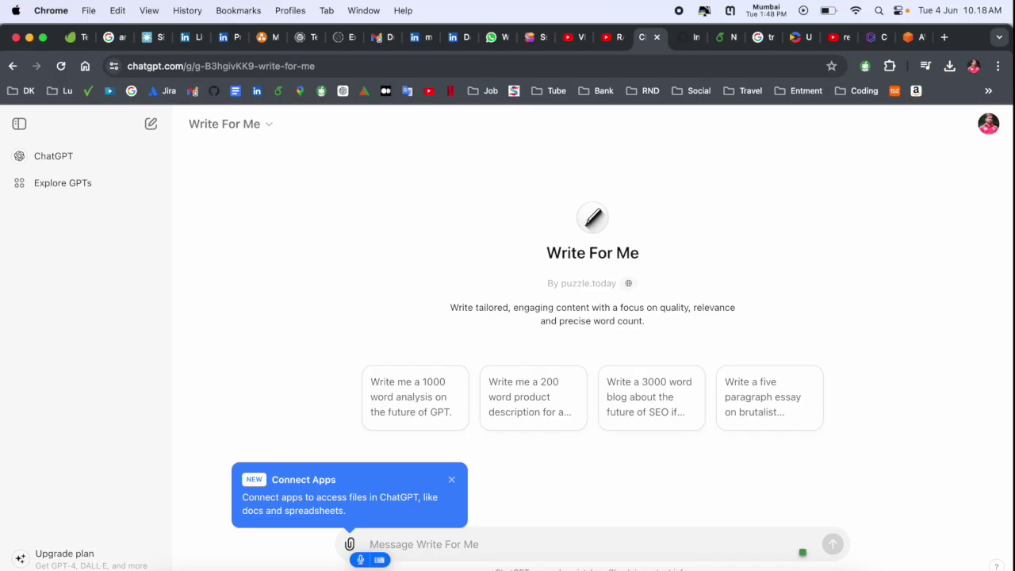
Ask for a blog on speech synthesis and answer 'educational' to its follow-up question.
text(Can you write the blog)
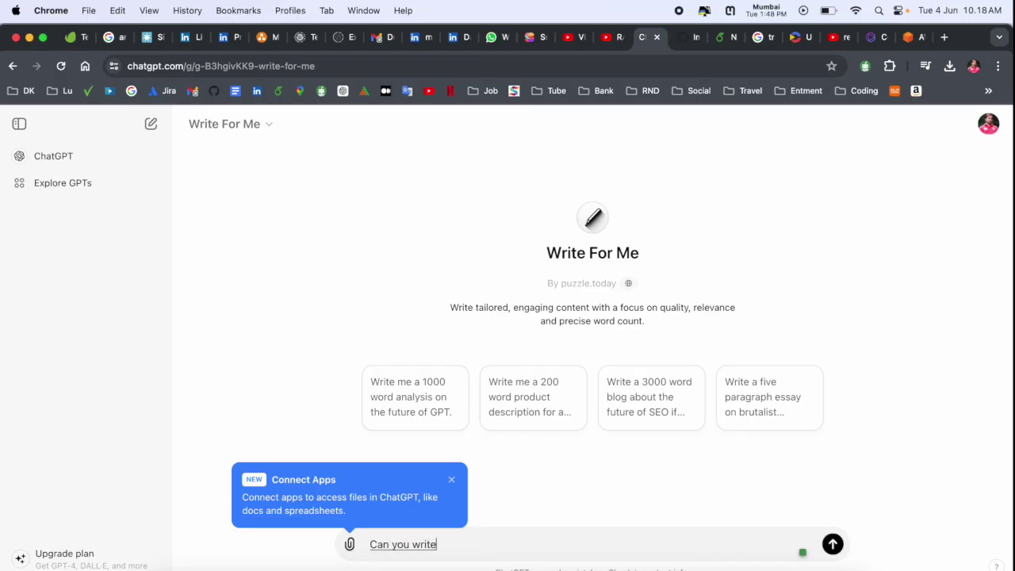
key(BackSpace)
key(BackSpace)
key(BackSpace)
key(BackSpace)
key(BackSpace)
key(BackSpace)
key(BackSpace)
key(BackSpace)
text(a blog for speech synthesis?)
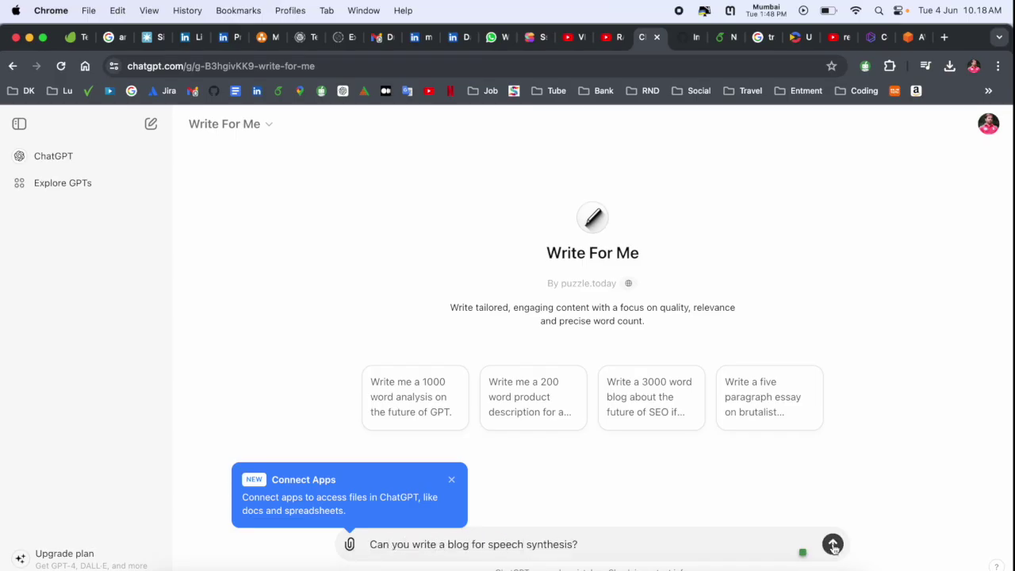
click(833, 546)
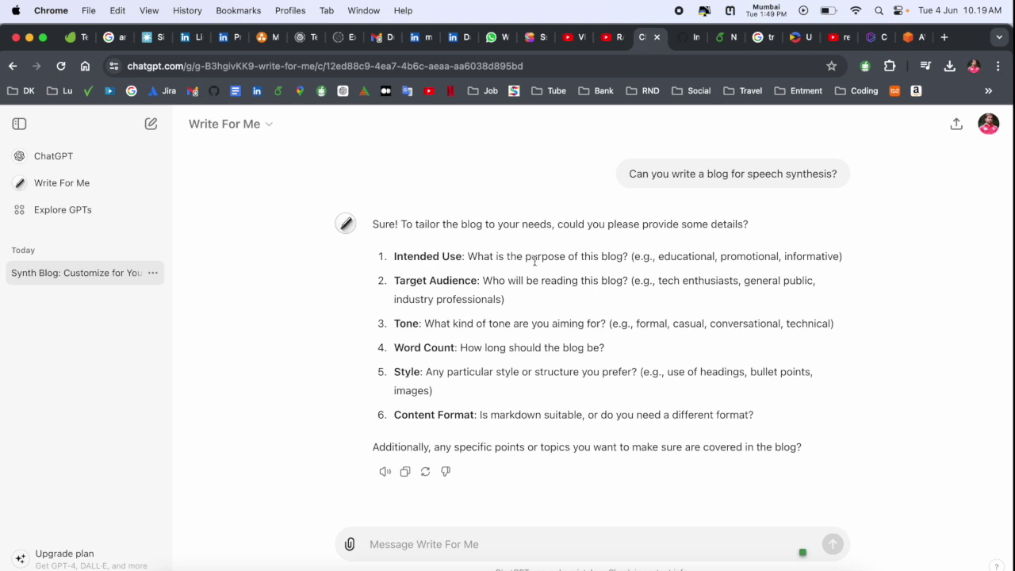
text(educational)
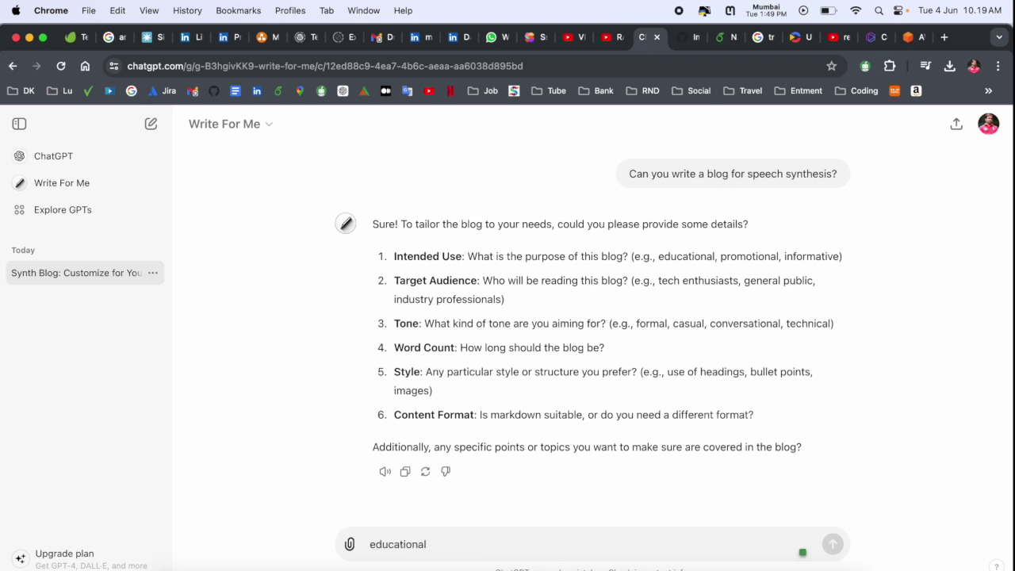
key(Return)
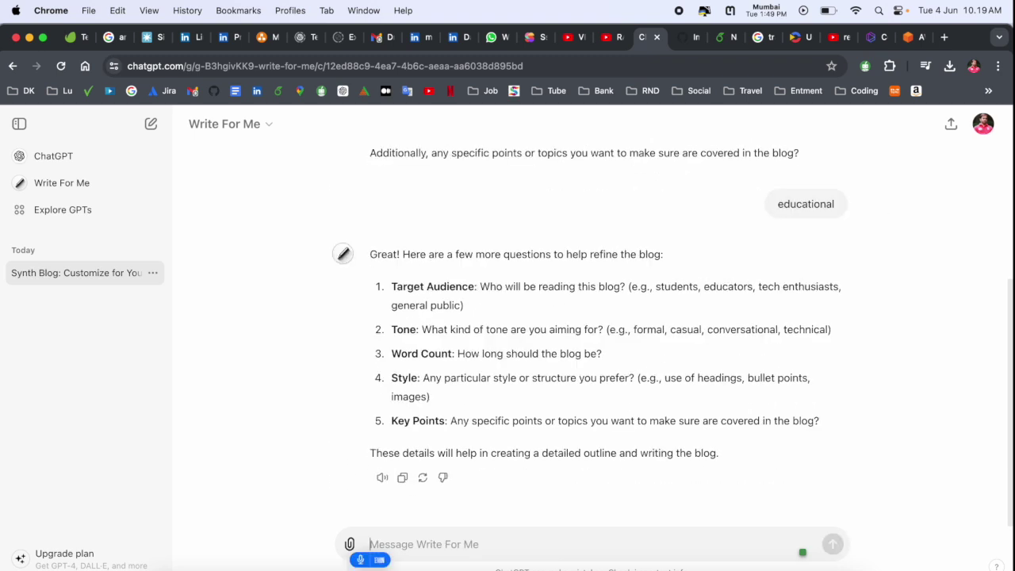
Resend the speech synthesis blog request from an educational point of view.
text(can you write a blog for)
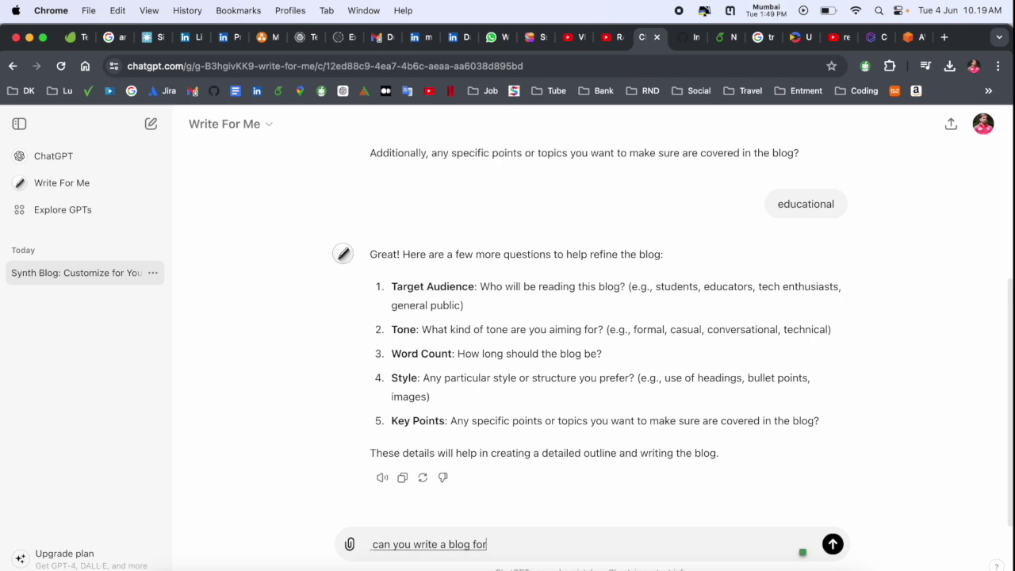
text( speech synthesis? as a education point of you?)
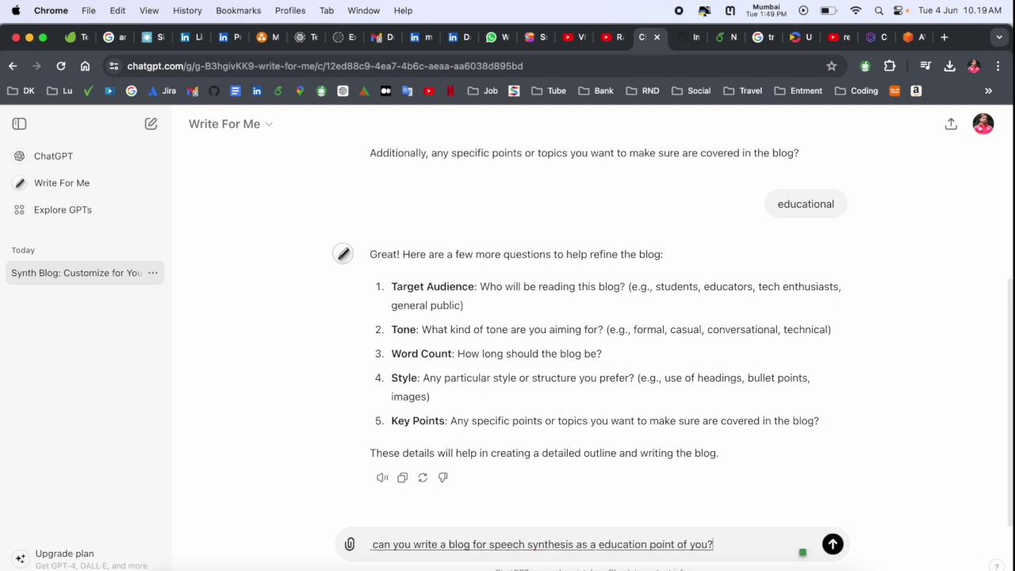
key(BackSpace)
key(BackSpace)
key(BackSpace)
key(BackSpace)
text(view?)
key(Return)
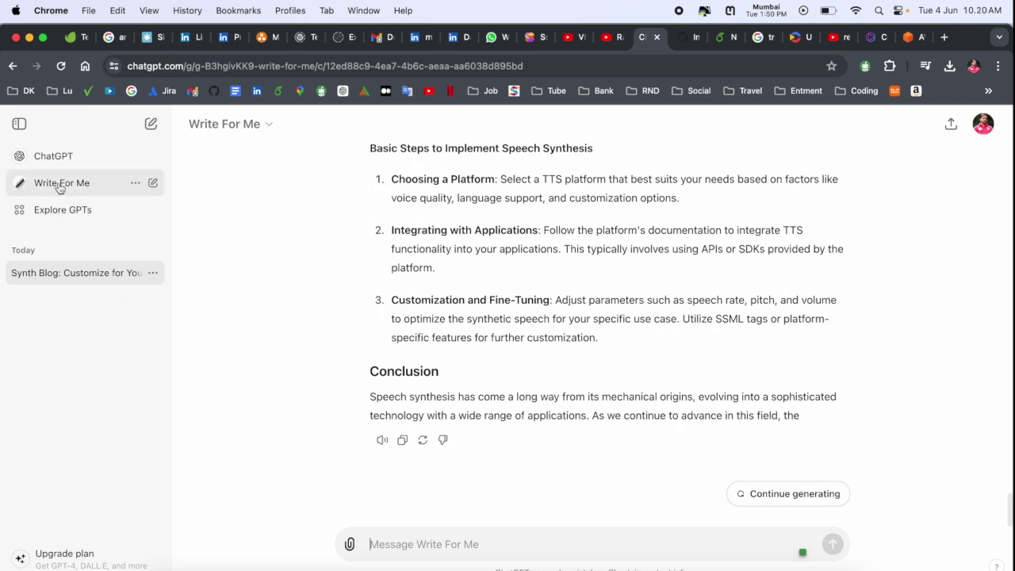
Start a fresh, empty chat with the Write For Me GPT.
click(151, 125)
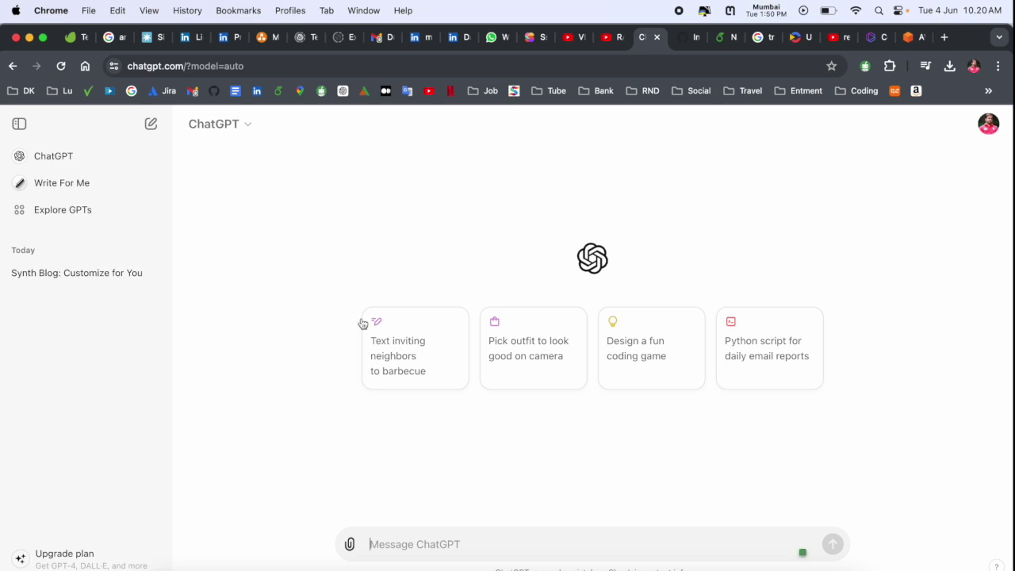
click(42, 158)
click(60, 183)
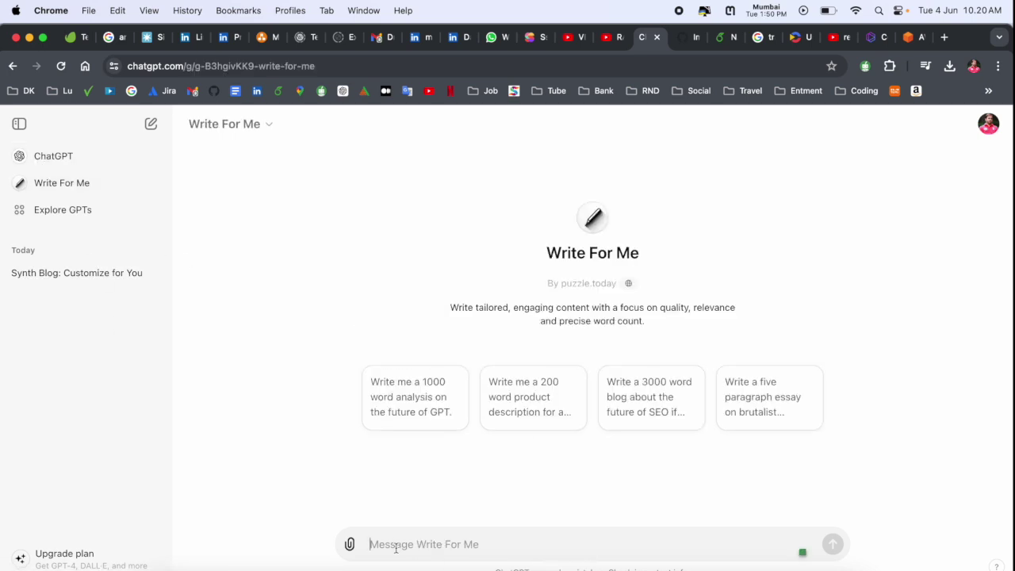
Open Phd.pdf from the Desktop in Preview, skim through it, and close it.
click(174, 565)
click(619, 191)
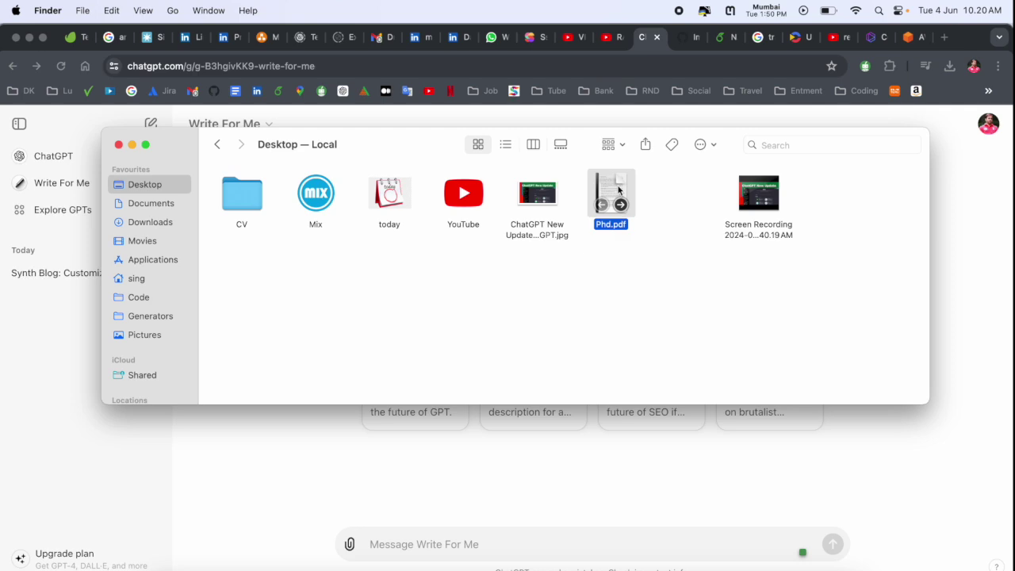
double_click(614, 193)
scroll(396, 415, down, 10)
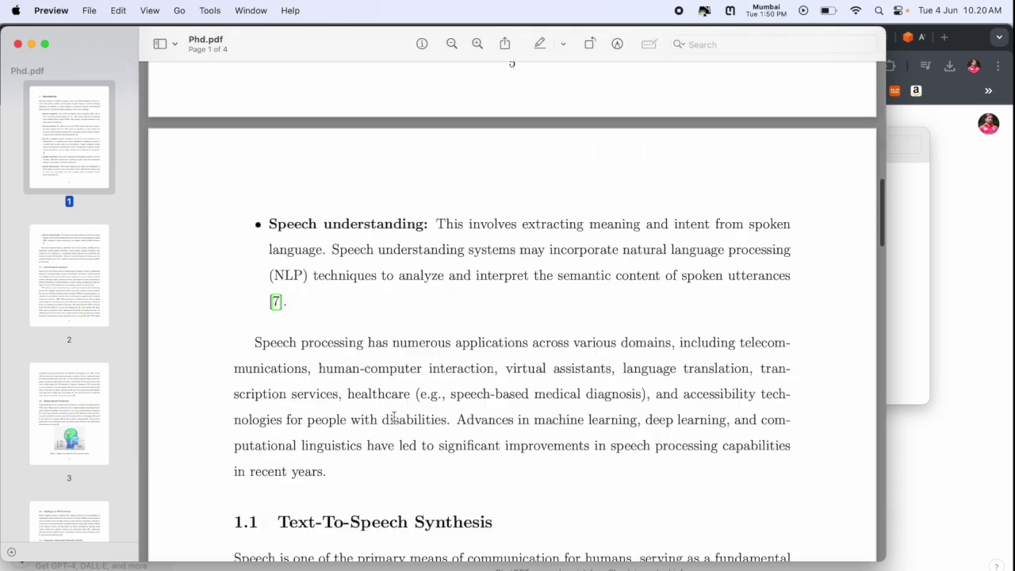
scroll(394, 416, down, 20)
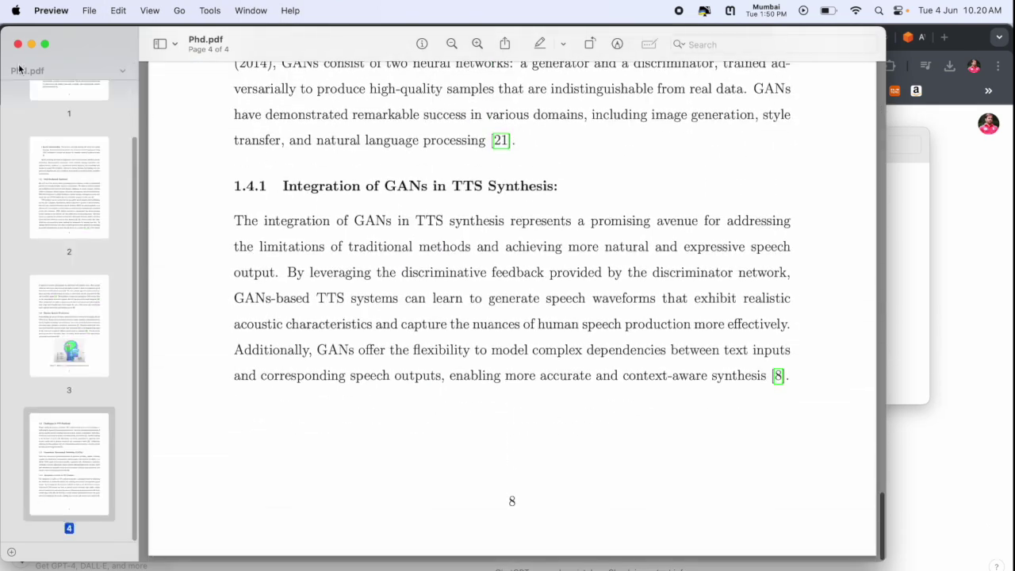
click(18, 44)
Attach Phd.pdf and send a request to elaborate and add more pages explaining the document.
click(599, 458)
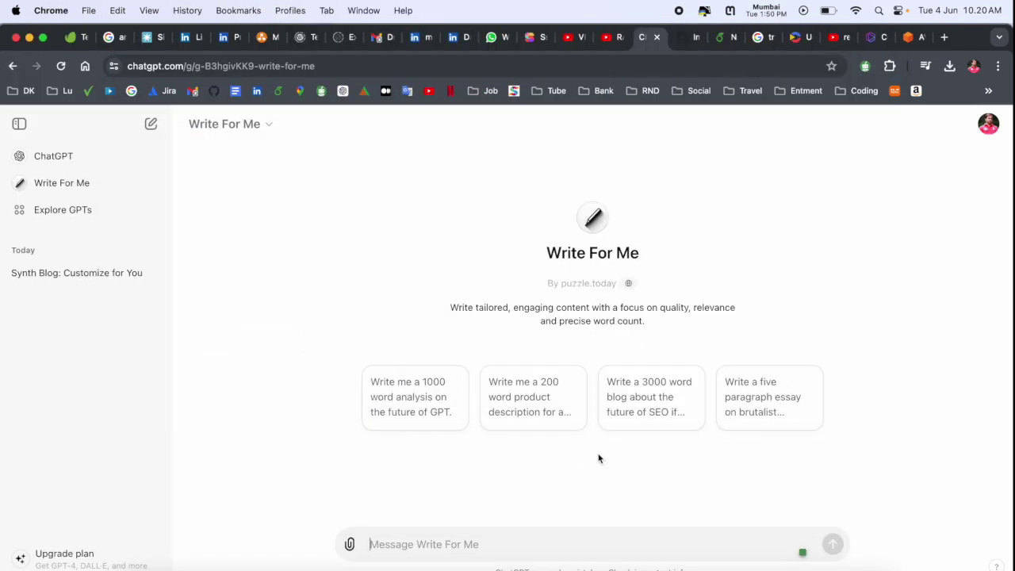
click(350, 546)
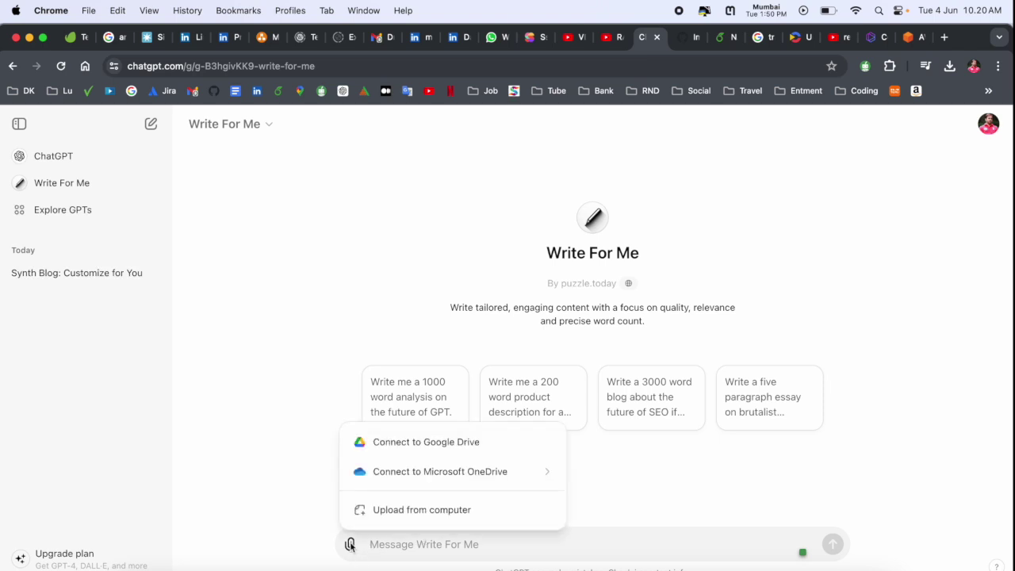
click(386, 511)
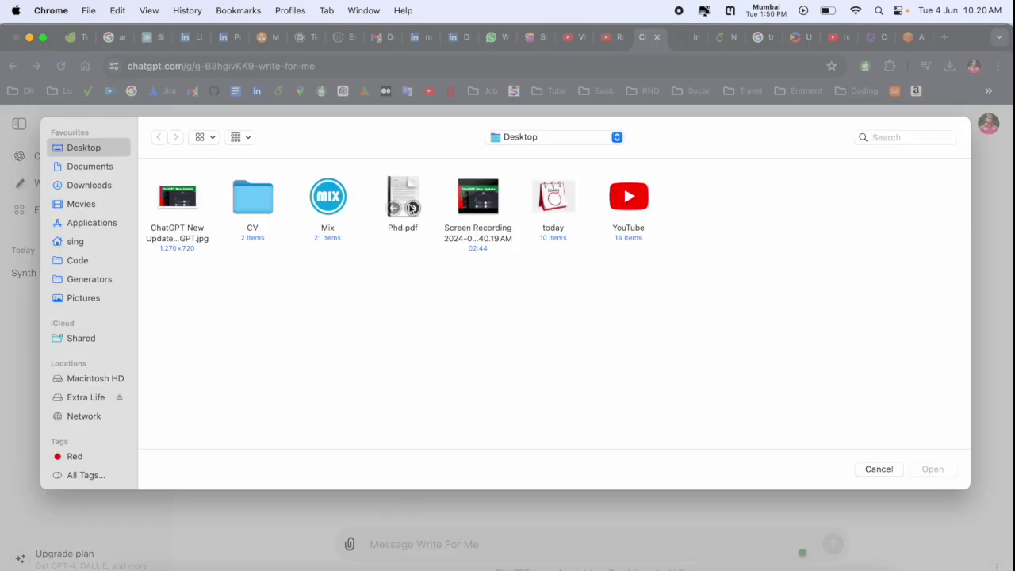
double_click(403, 198)
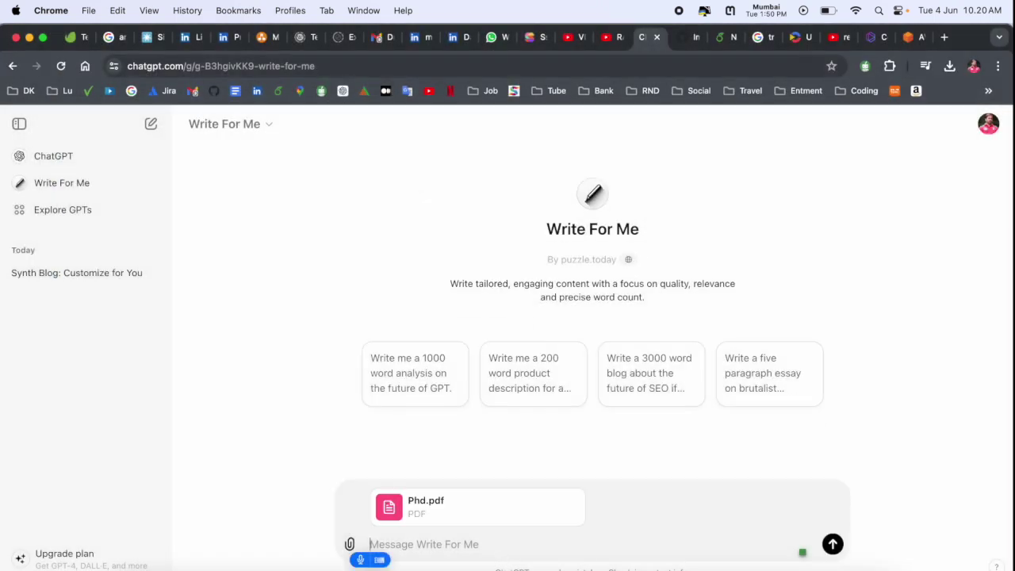
text(Can you please e)
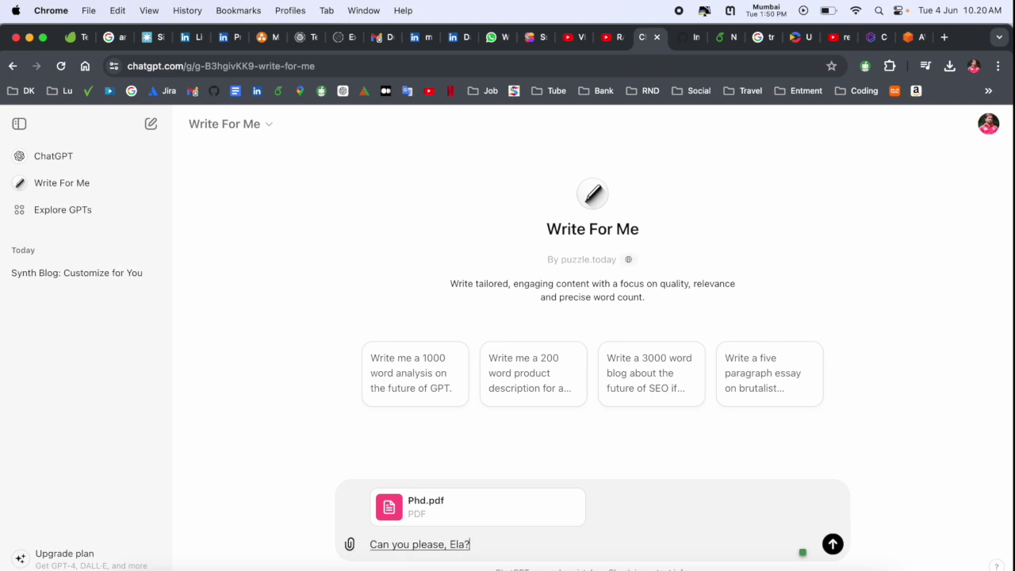
text(laborate and add)
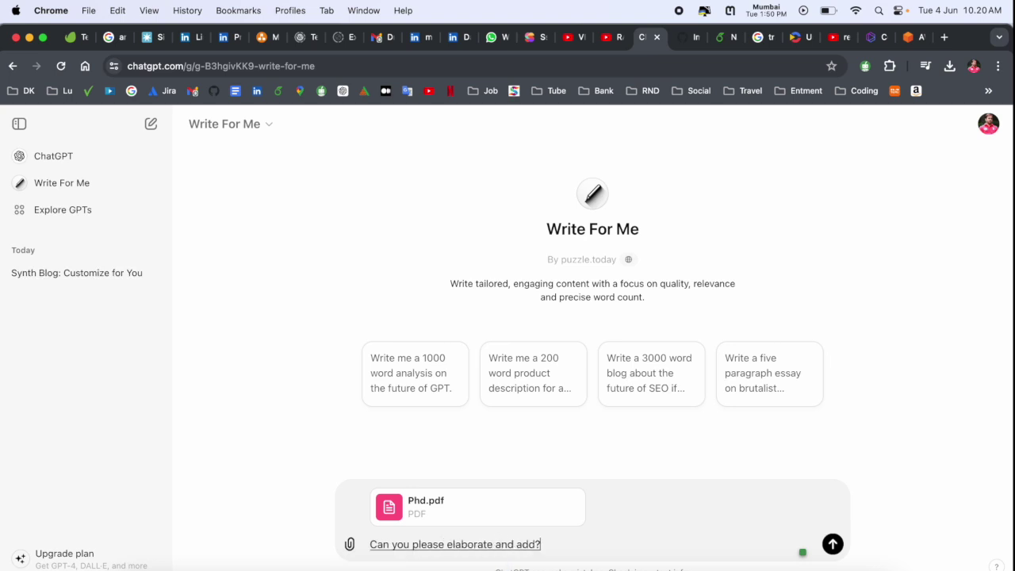
text( some more pages according)
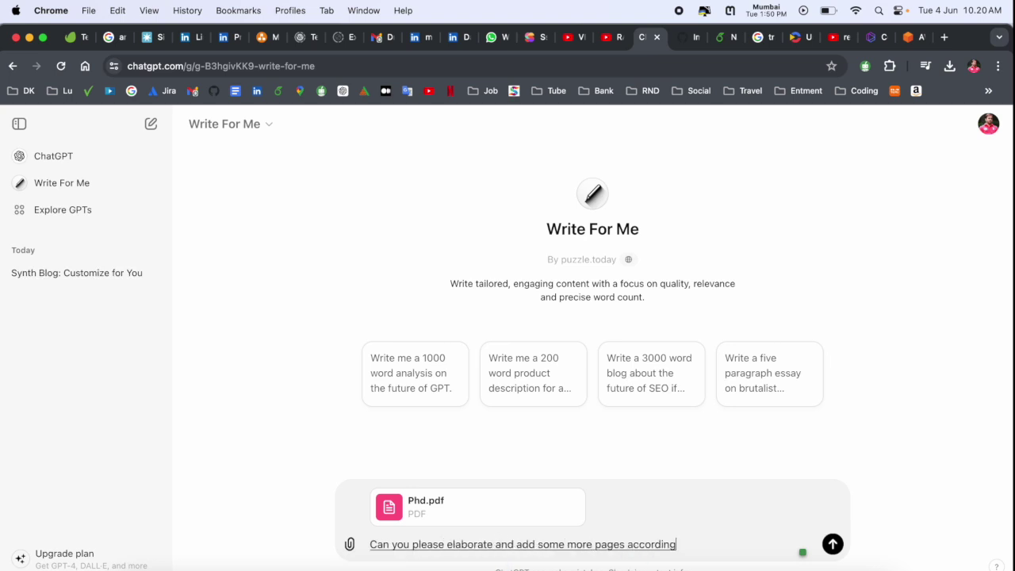
text(ly in this document explanation?)
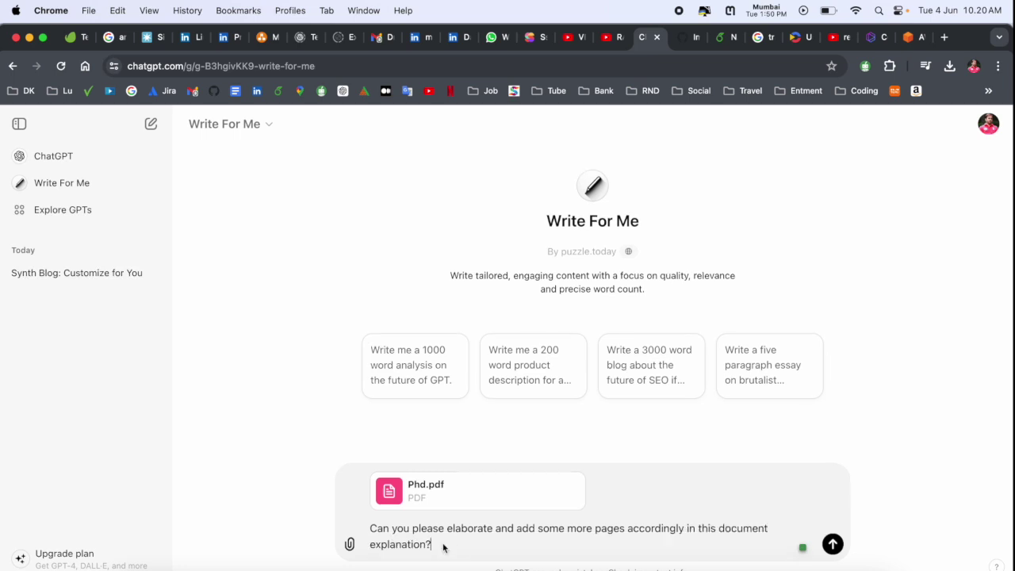
drag(442, 548, 365, 530)
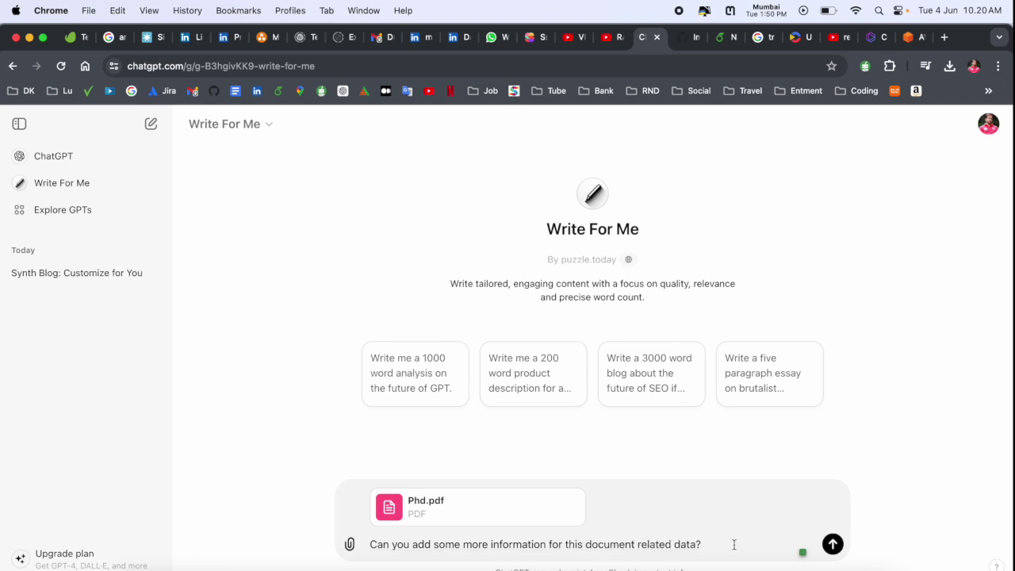
key(Return)
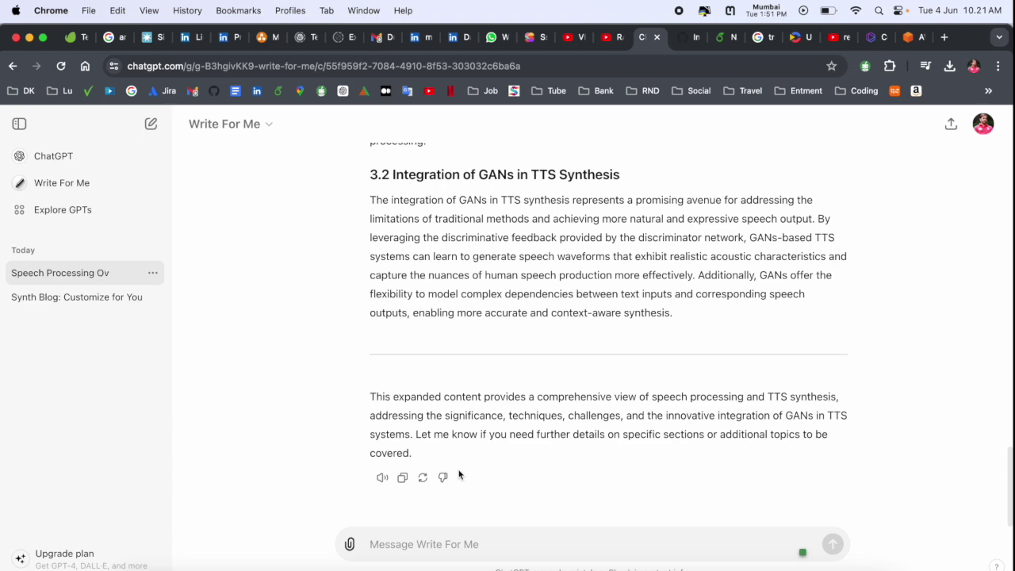
Scroll through the finished write-up, from its top to the GANs integration section.
scroll(458, 473, up, 3)
scroll(459, 474, up, 15)
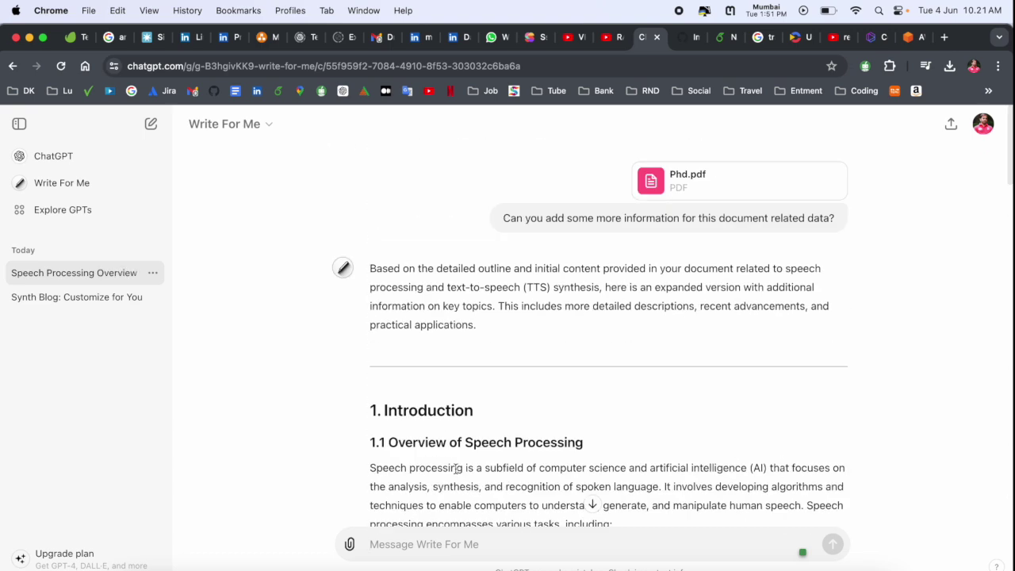
scroll(459, 473, down, 20)
scroll(458, 473, up, 1)
scroll(458, 474, down, 1)
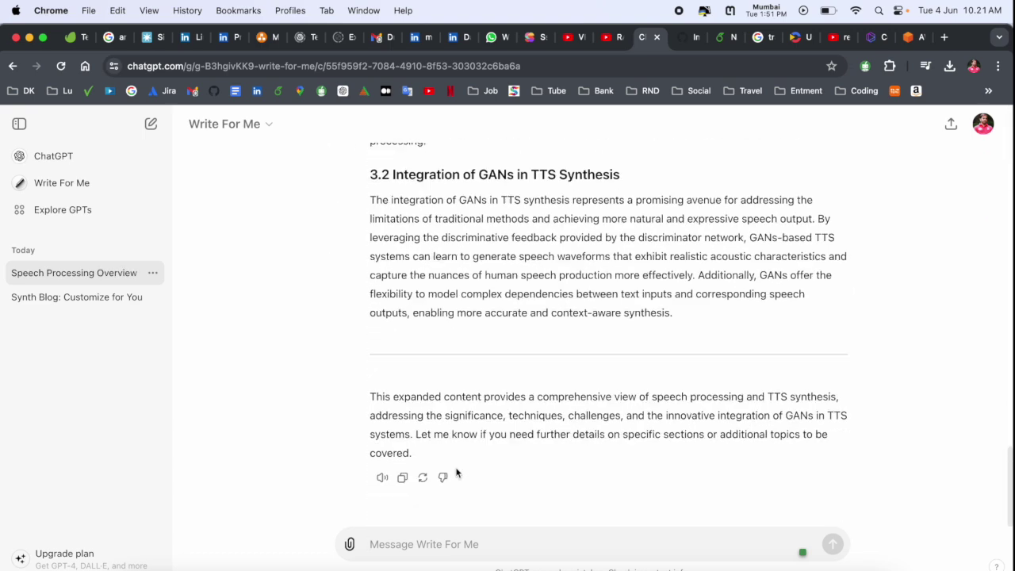
click(401, 546)
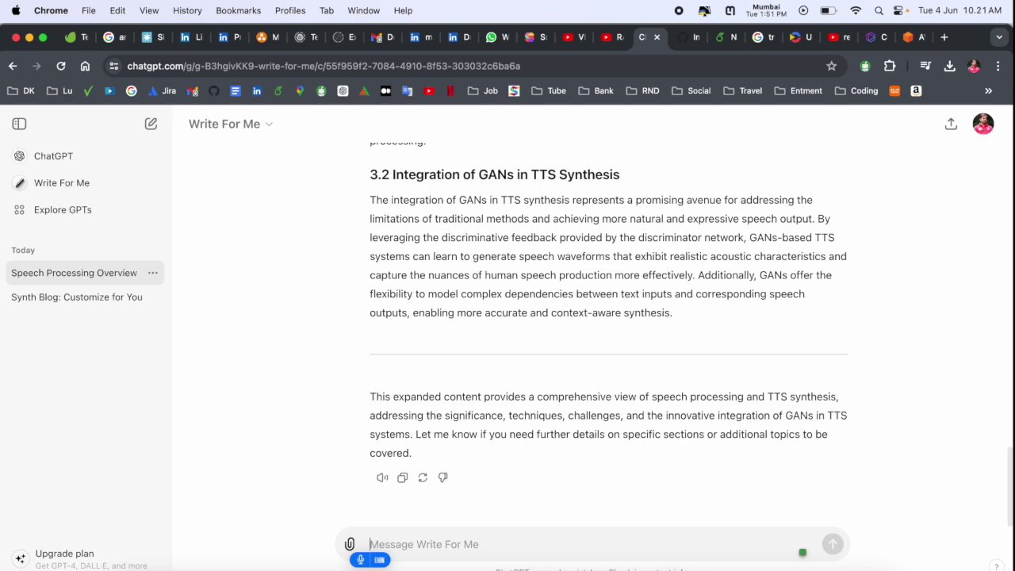
Send 'Can you add some more paragraph of each and', then review the new 1.1 Overview paragraph.
text(Can you add some more para)
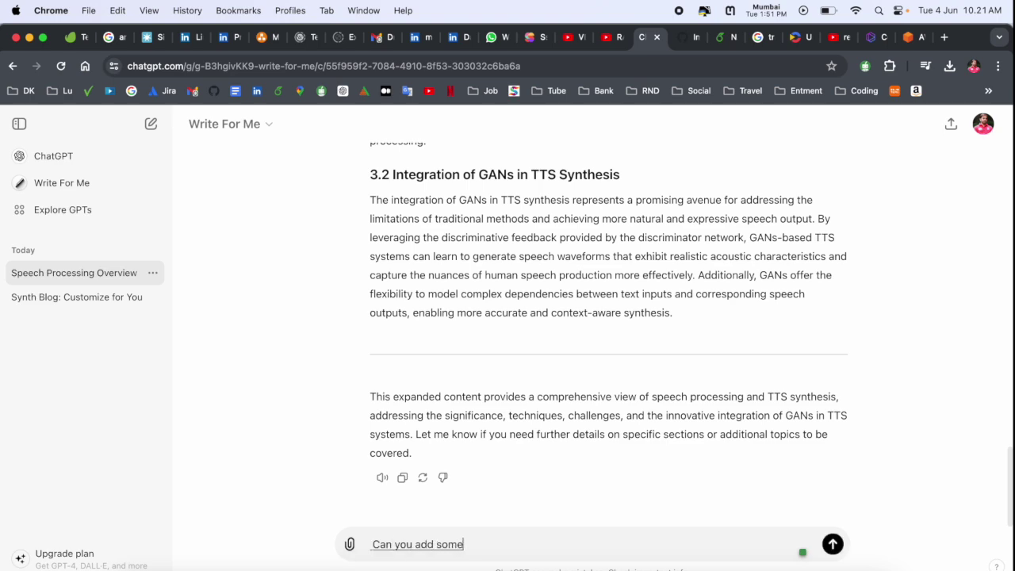
text(graph of each and)
key(Return)
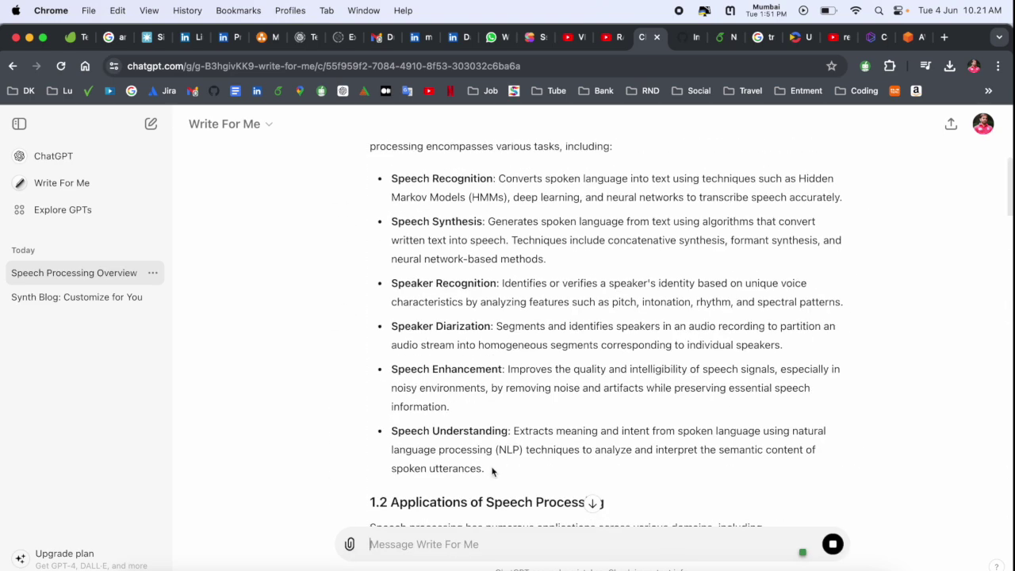
scroll(492, 472, up, 5)
scroll(507, 380, down, 4)
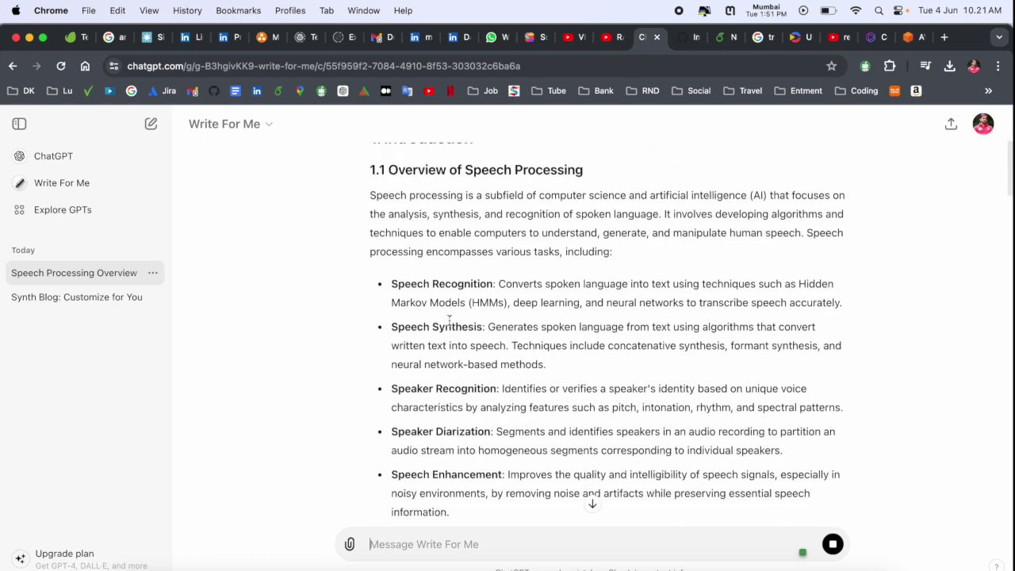
scroll(449, 320, up, 10)
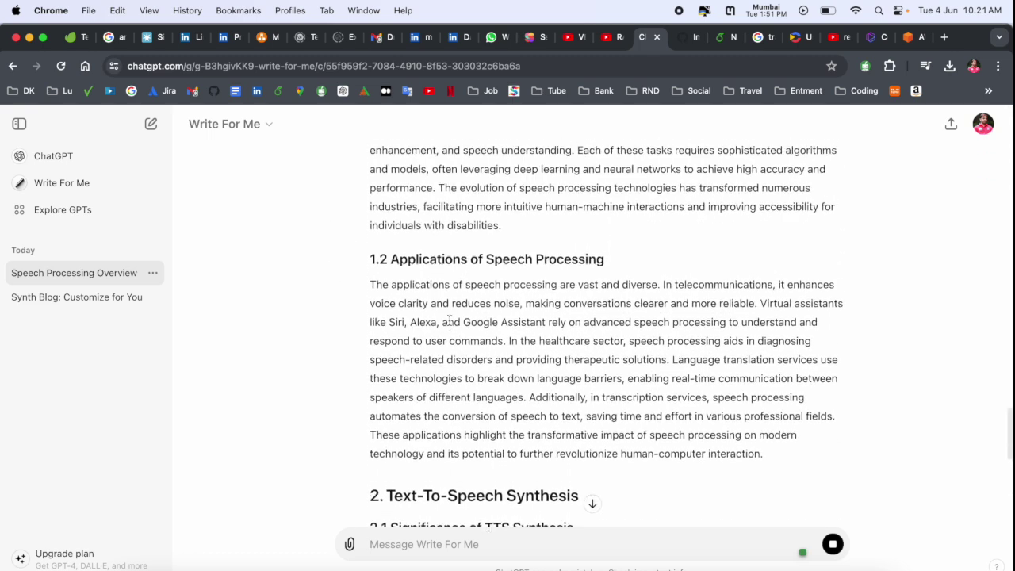
scroll(449, 321, up, 6)
scroll(476, 317, down, 4)
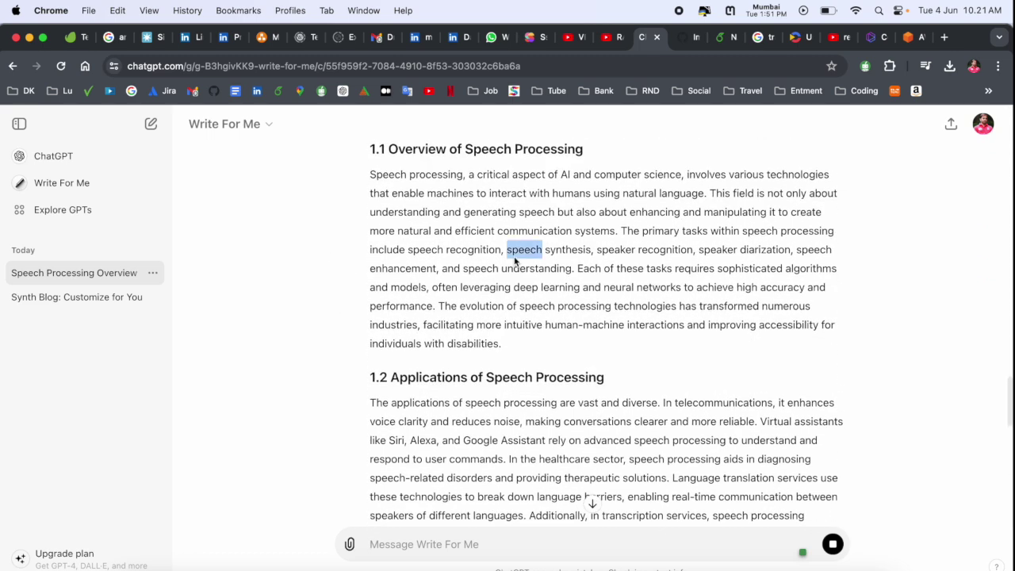
triple_click(514, 260)
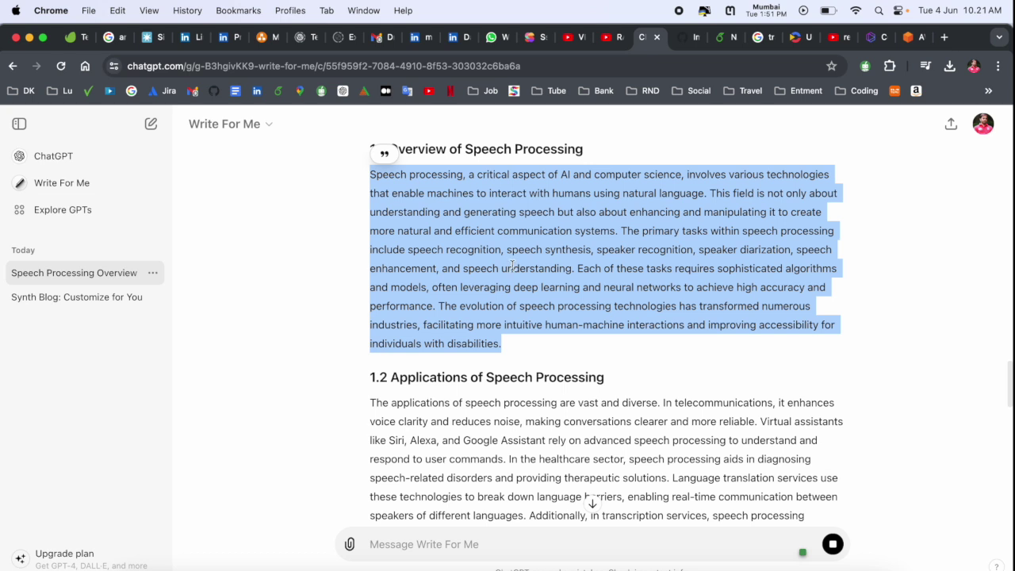
scroll(512, 266, down, 8)
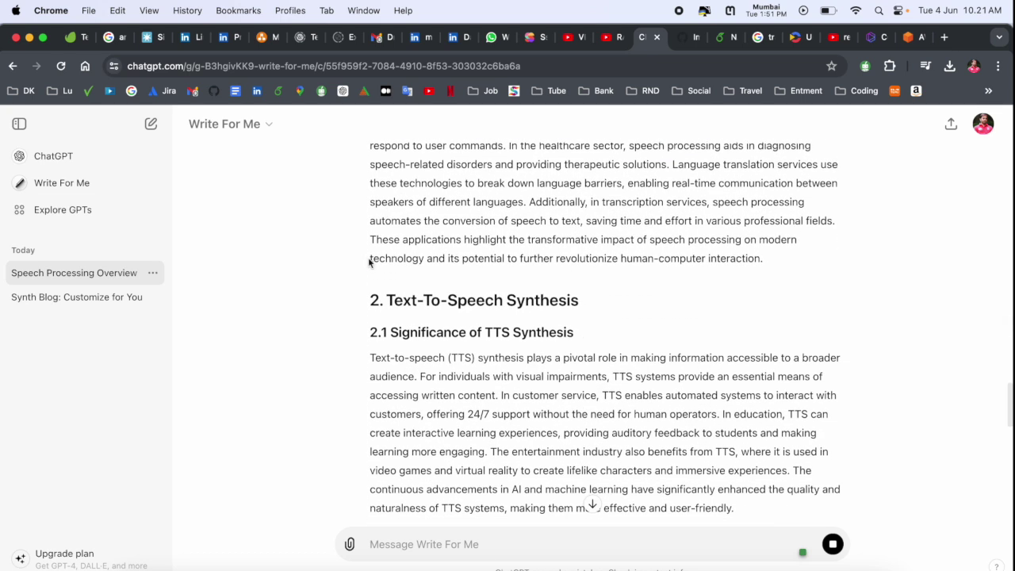